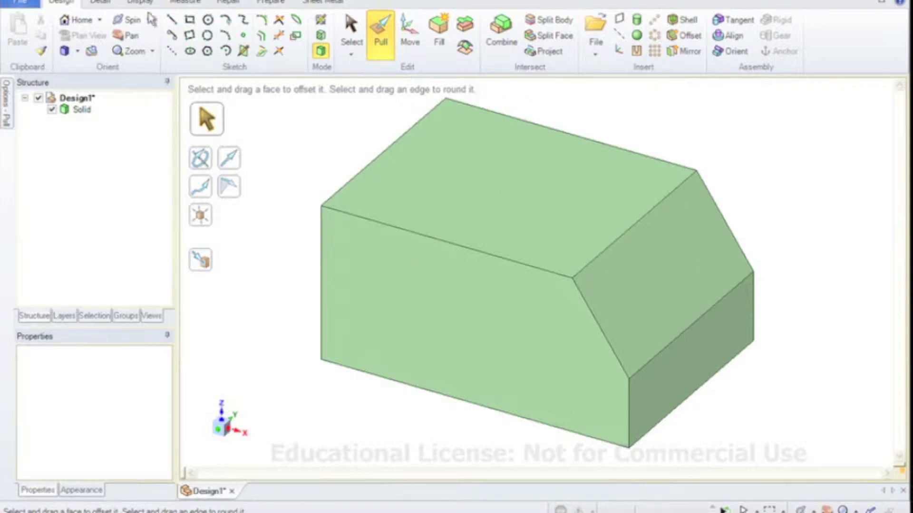
# Spin the green van body so its long side face points toward the viewer, leaving nothing selected
pyautogui.click(127, 20)
pyautogui.moveTo(393, 304)
pyautogui.mouseDown()
pyautogui.moveTo(468, 265)
pyautogui.moveTo(360, 250)
pyautogui.mouseUp()
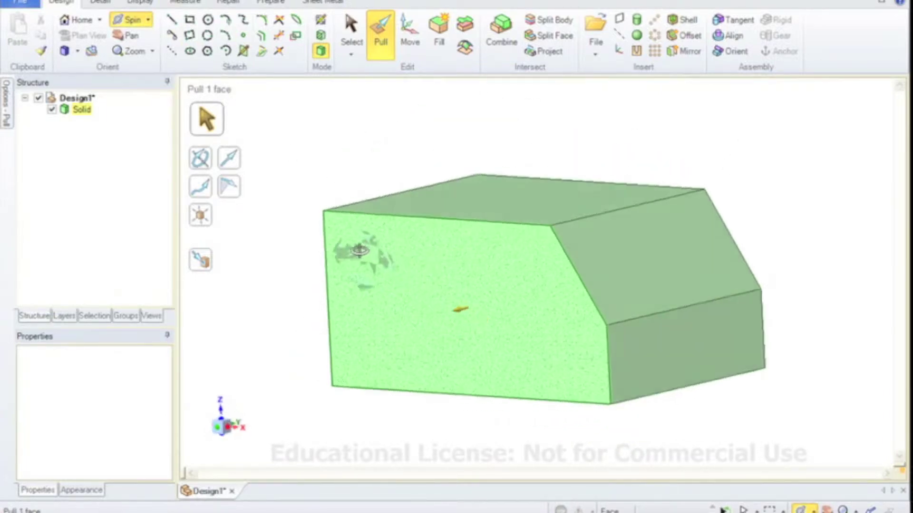
pyautogui.moveTo(464, 259); pyautogui.dragTo(418, 138)
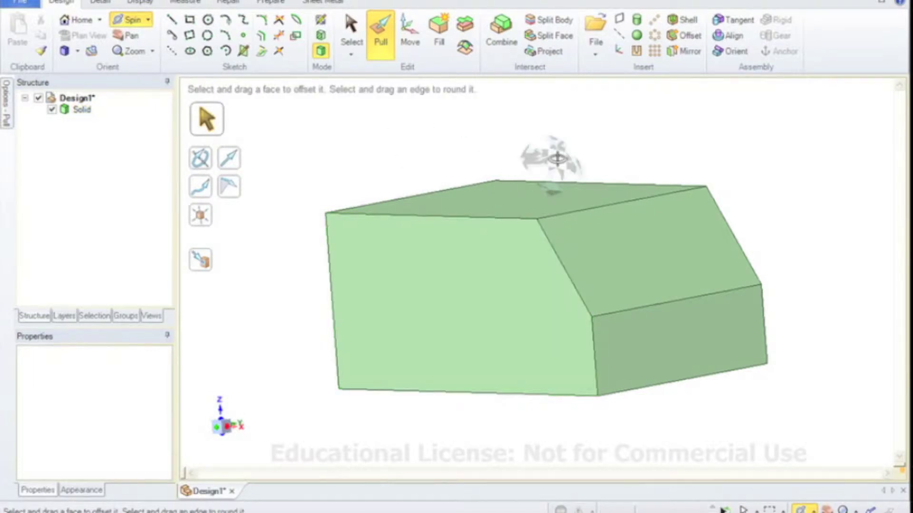
pyautogui.click(497, 355)
pyautogui.click(579, 401)
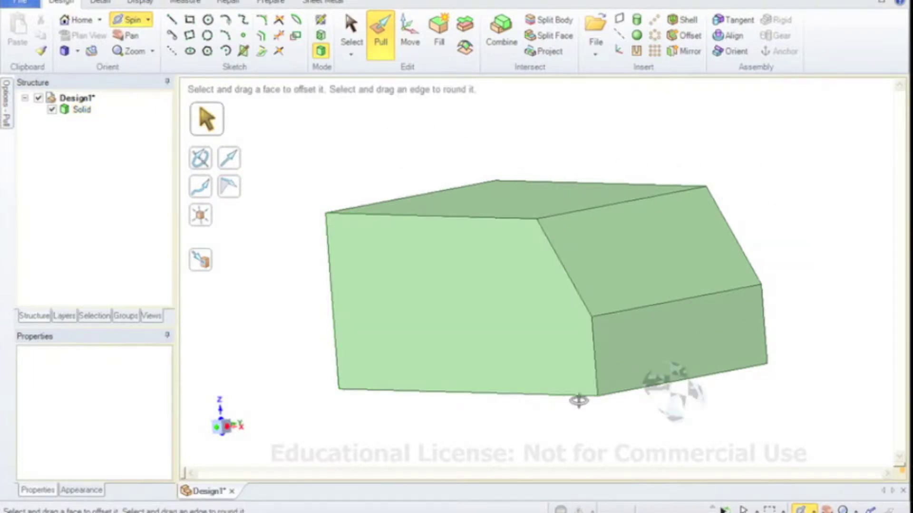
pyautogui.click(518, 369)
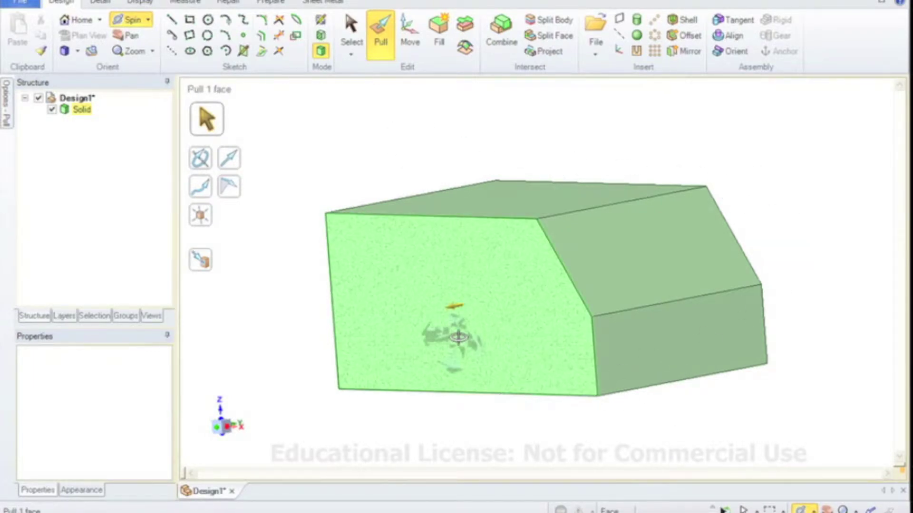
pyautogui.press('Escape')
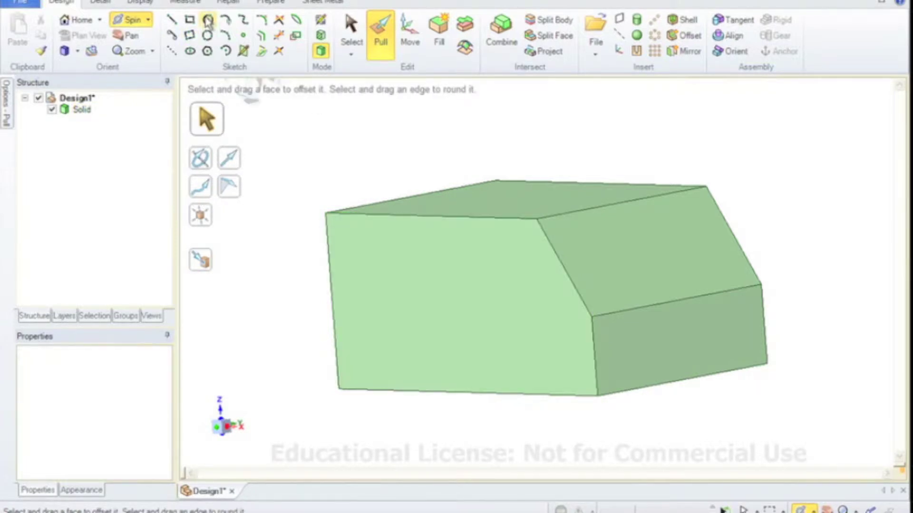
pyautogui.click(208, 22)
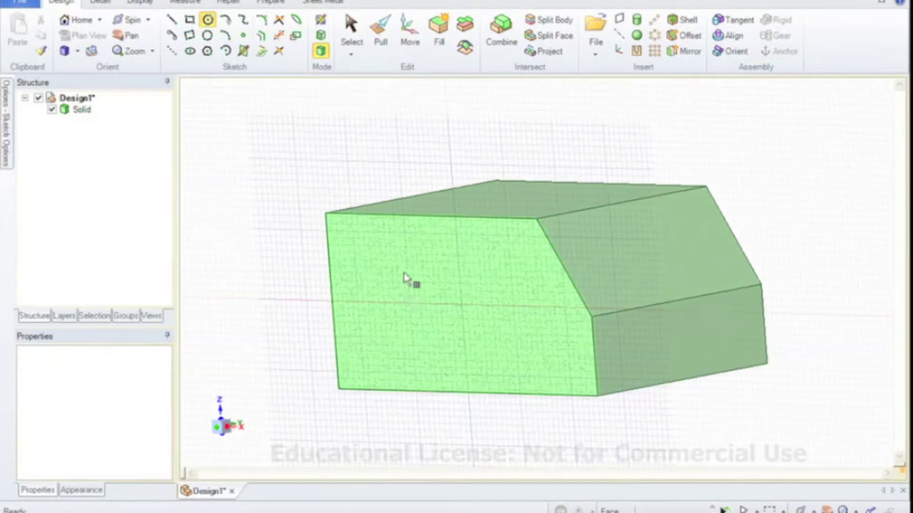
# Put a sketch plane on the van body's side face, viewed head-on and zoomed to extents
pyautogui.click(458, 322)
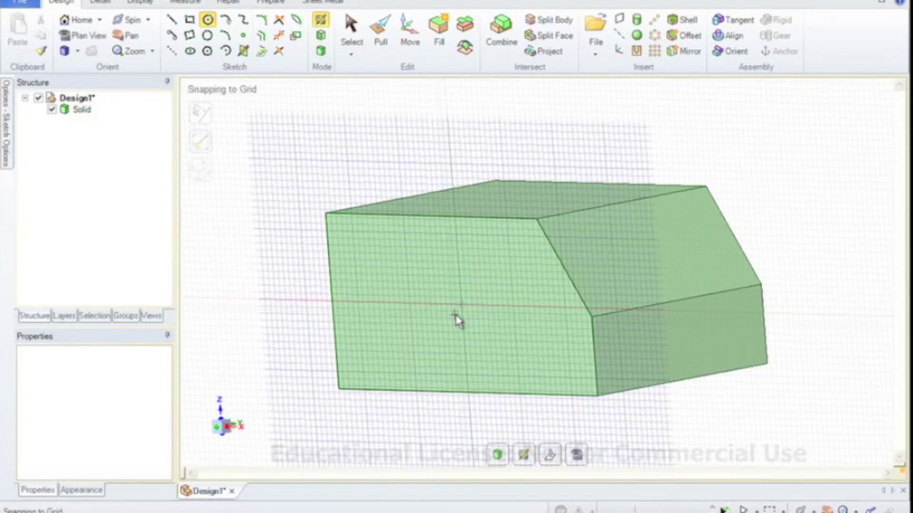
pyautogui.click(93, 40)
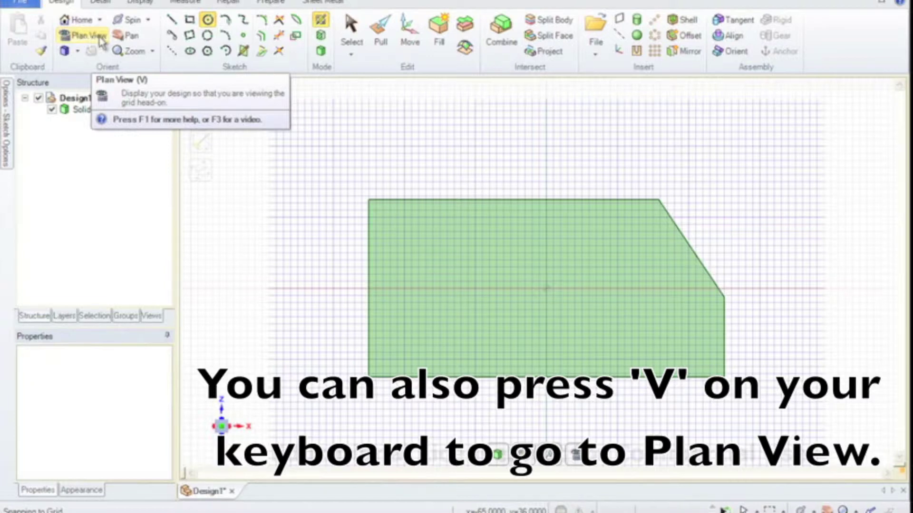
pyautogui.click(152, 51)
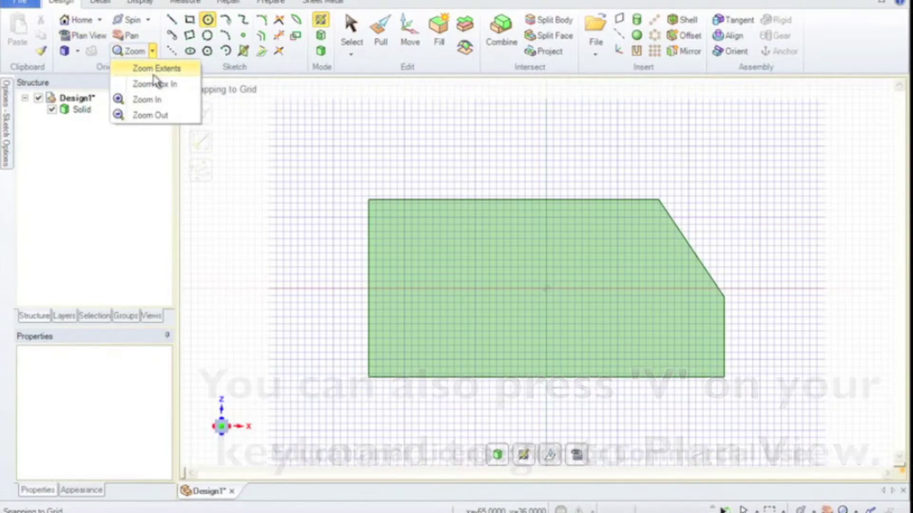
pyautogui.click(156, 70)
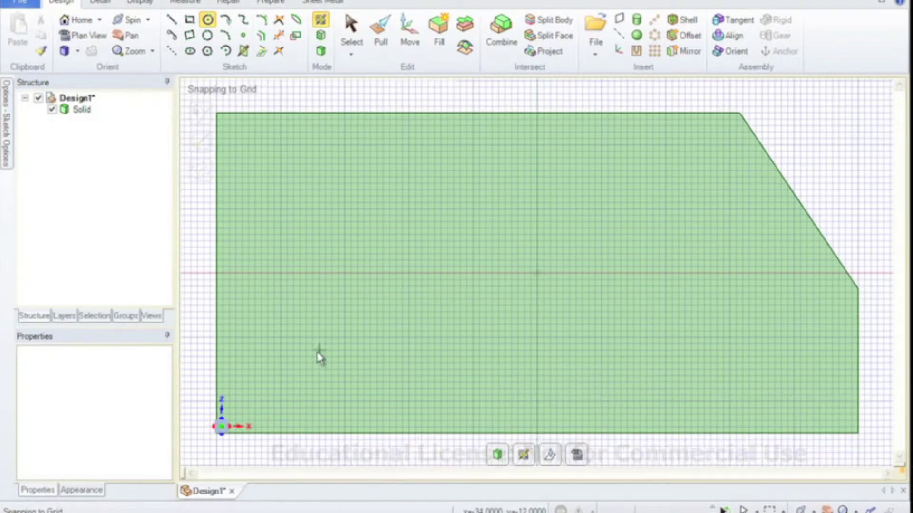
# Sketch a 5 mm circle centred 10 mm from the left edge and 5 mm up
pyautogui.click(217, 376)
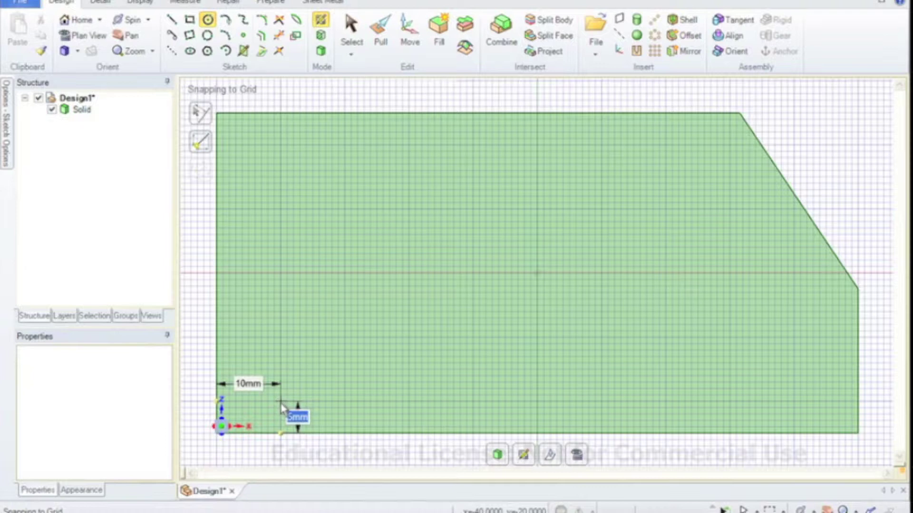
pyautogui.press('Tab')
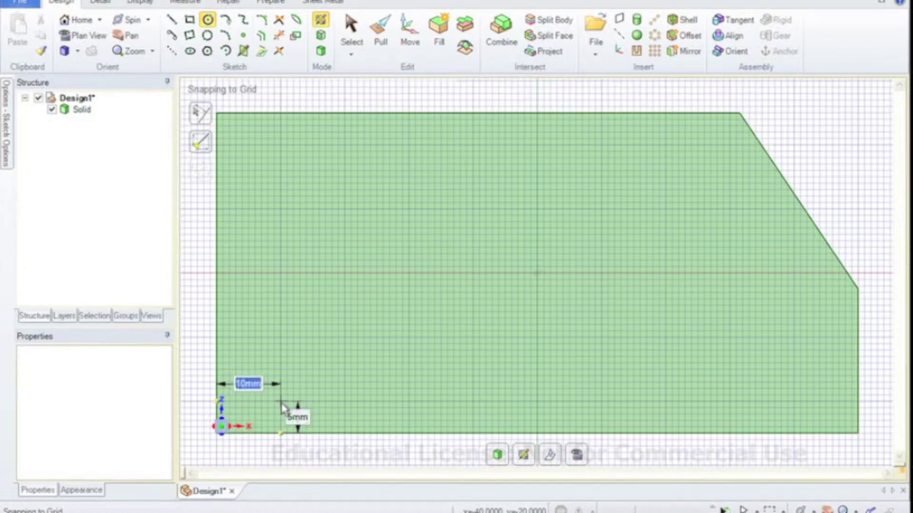
pyautogui.press('Tab')
pyautogui.press('Tab')
pyautogui.press('Tab')
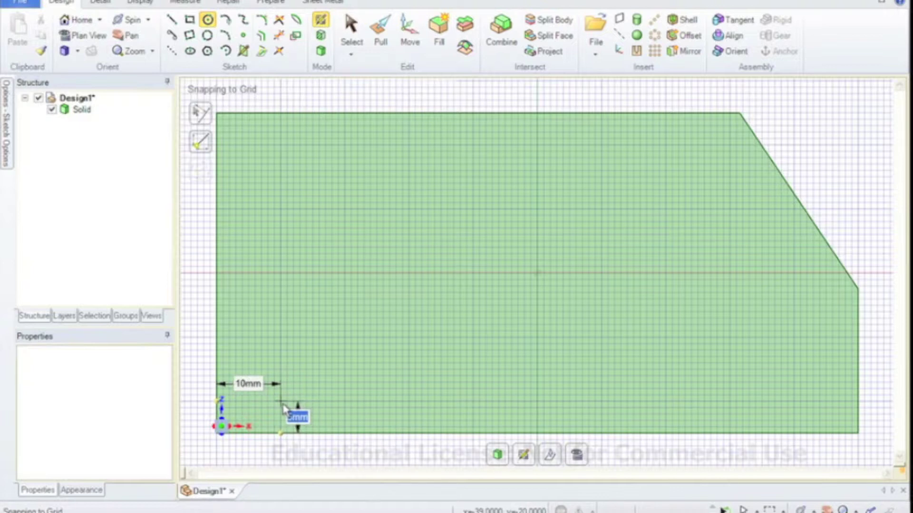
pyautogui.click(283, 407)
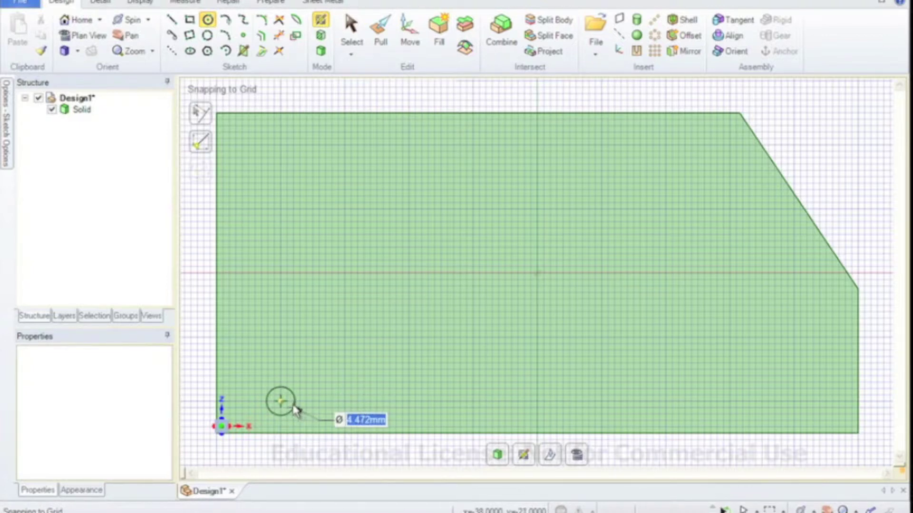
pyautogui.write('5')
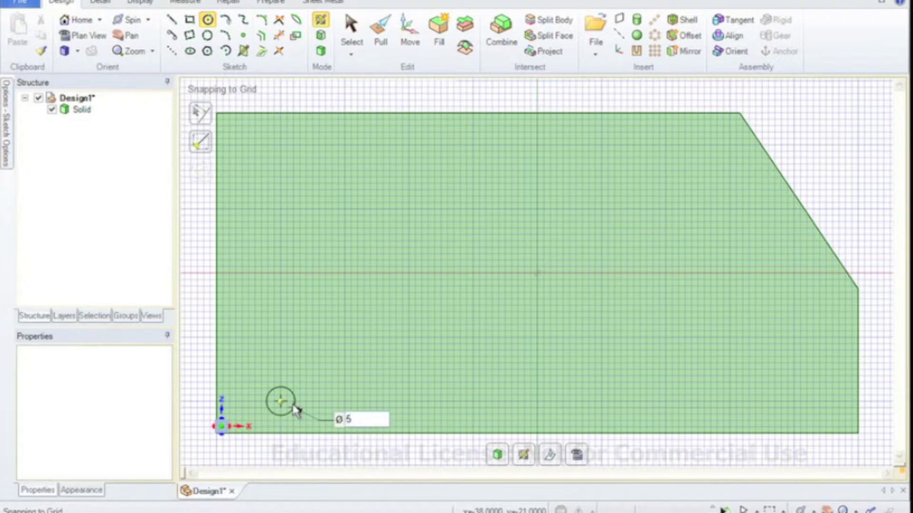
pyautogui.press('Return')
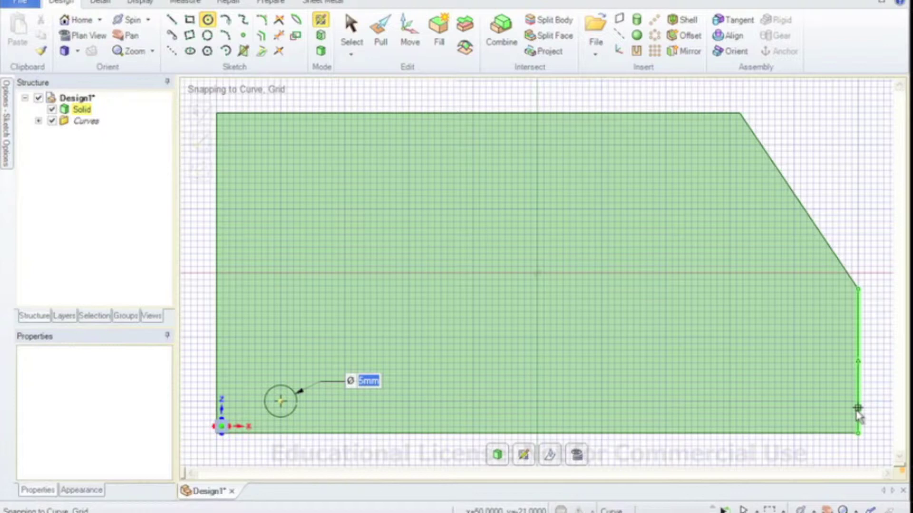
# Place a matching 5 mm circle offset from the right edge near the lower-right corner
pyautogui.press('shift')
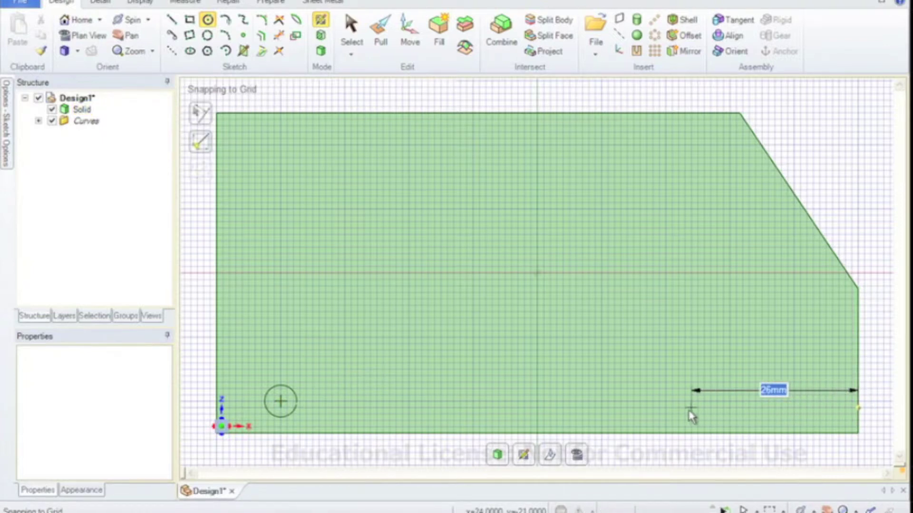
pyautogui.press('Tab')
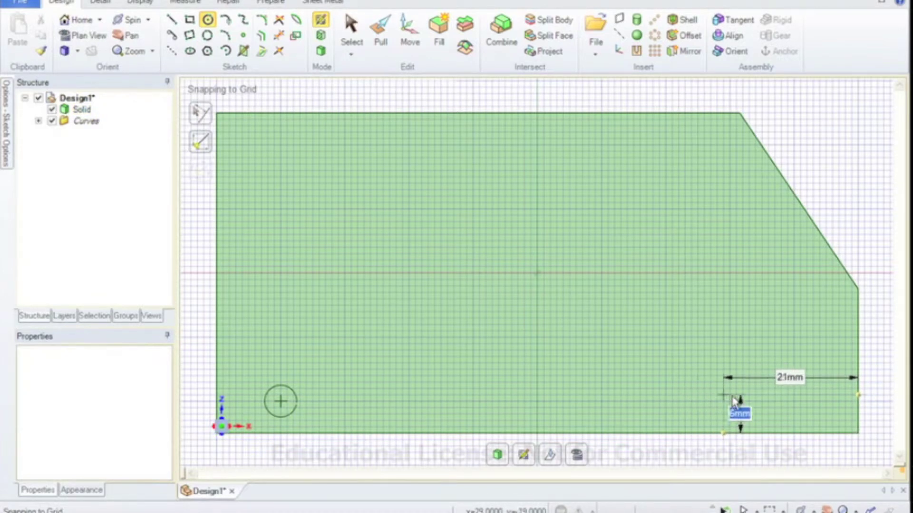
pyautogui.click(794, 402)
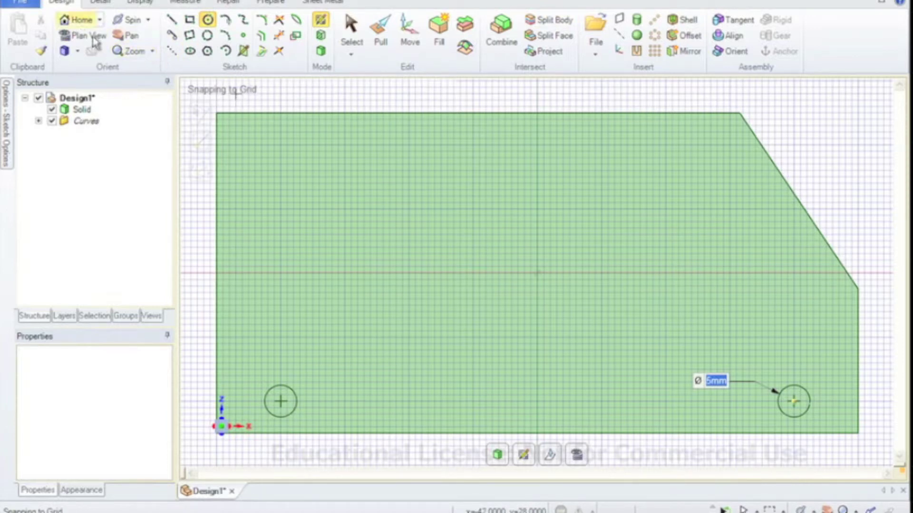
# Orbit the model back into a 3D view and fit the whole solid on screen
pyautogui.click(152, 53)
pyautogui.click(147, 60)
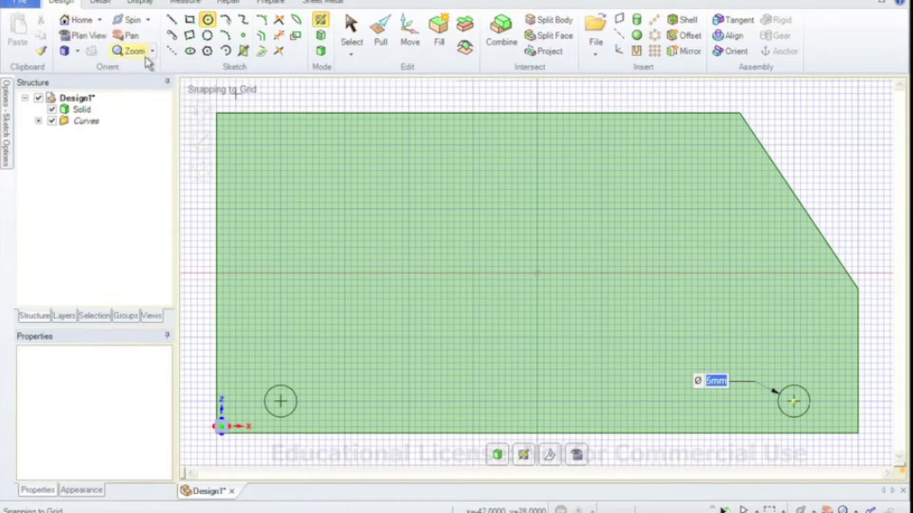
pyautogui.click(124, 19)
pyautogui.moveTo(485, 302)
pyautogui.mouseDown()
pyautogui.moveTo(438, 295)
pyautogui.moveTo(397, 320)
pyautogui.moveTo(357, 320)
pyautogui.mouseUp()
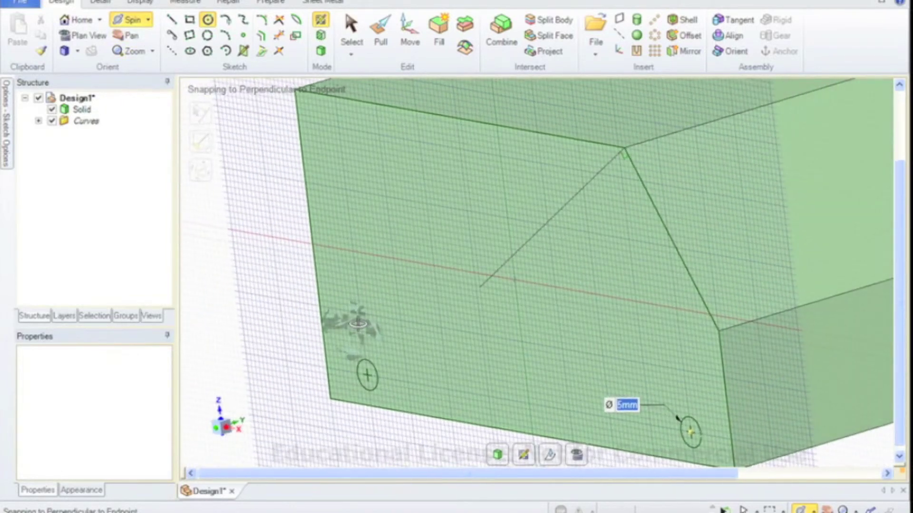
pyautogui.click(153, 51)
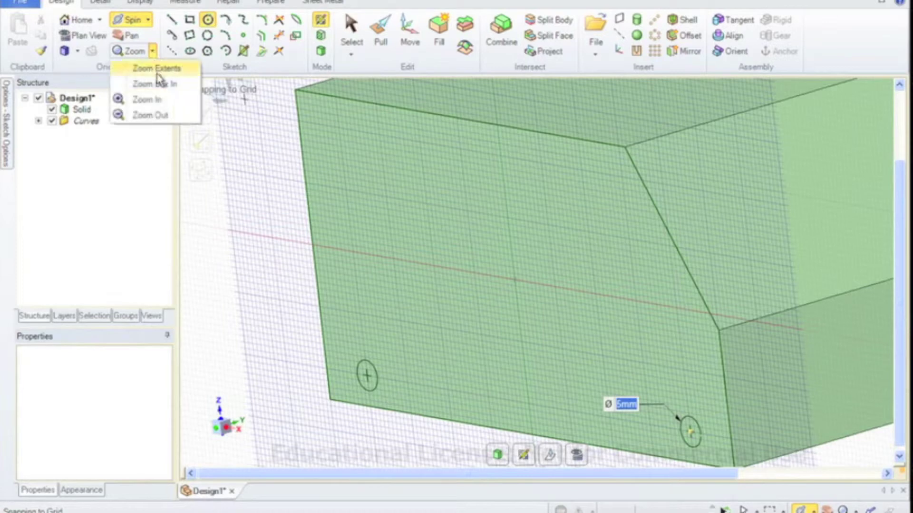
pyautogui.click(157, 68)
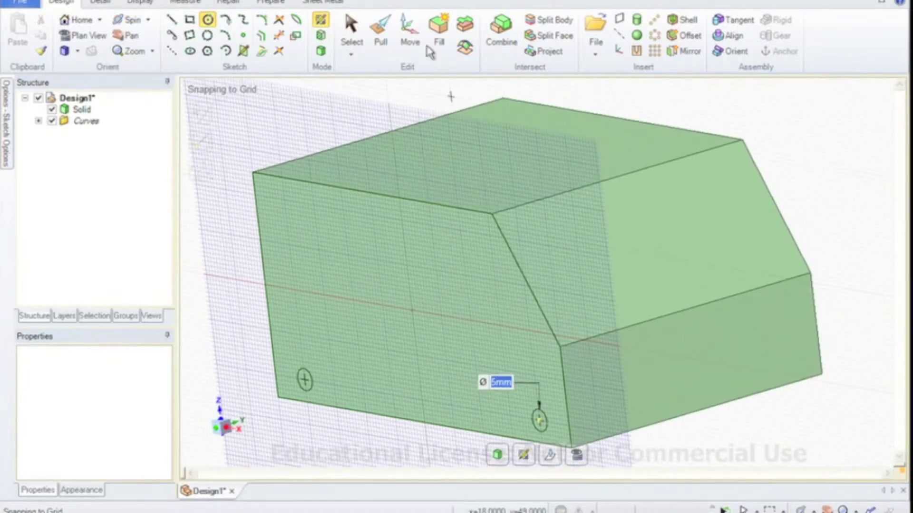
# Pull both 5 mm circles into the side face to cut the two axle holes
pyautogui.click(381, 33)
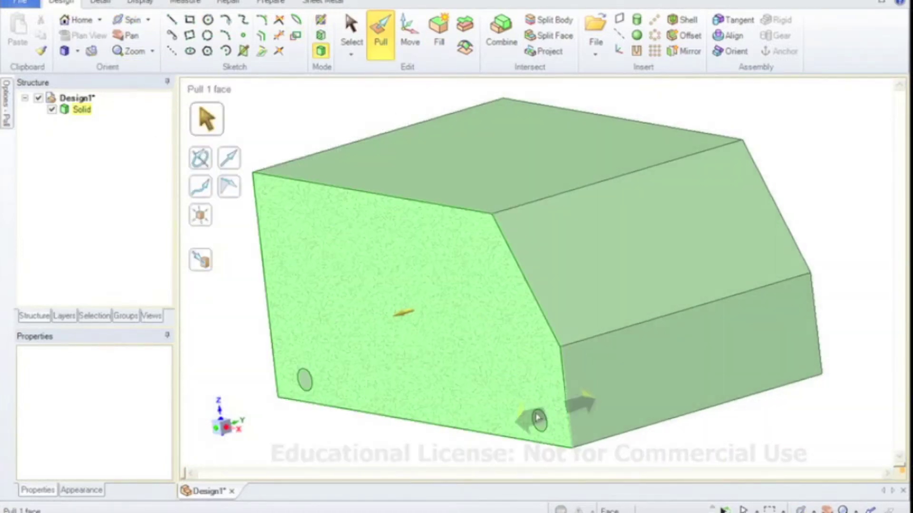
pyautogui.click(537, 419)
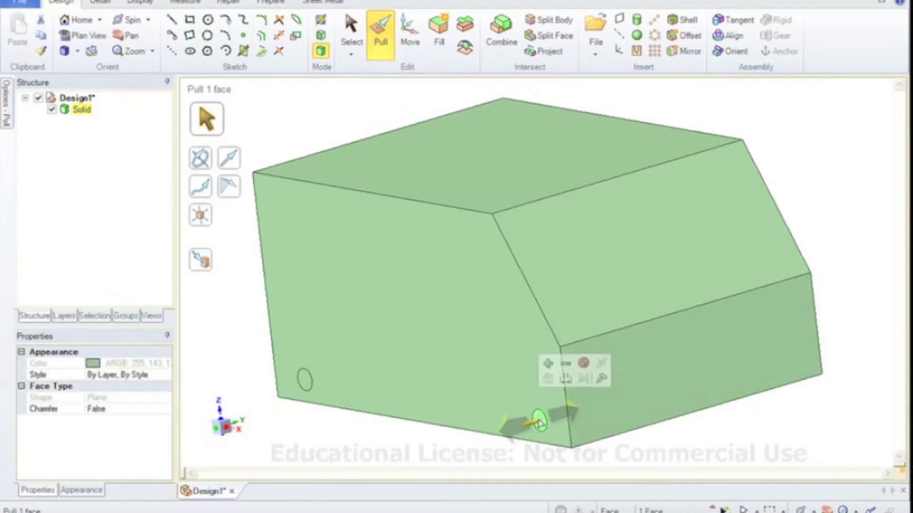
pyautogui.keyDown('ctrl'); pyautogui.click(305, 381); pyautogui.keyUp('ctrl')
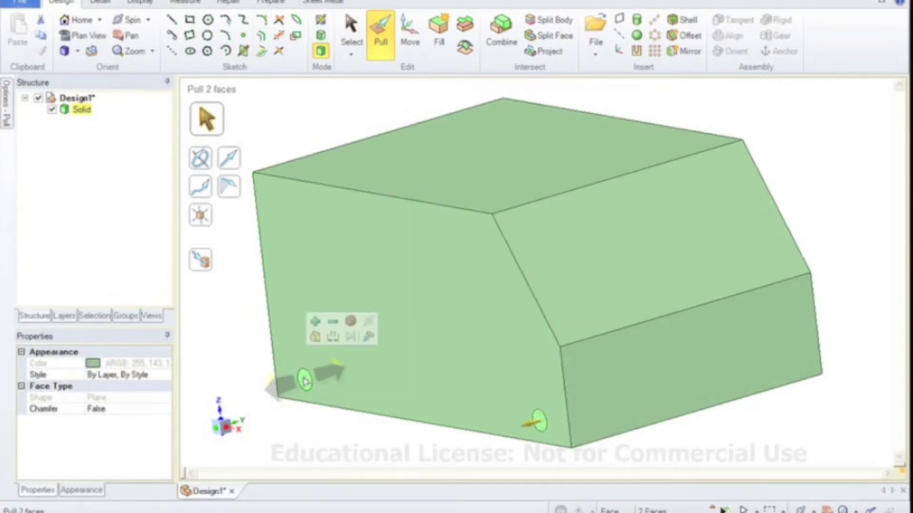
pyautogui.click(826, 161)
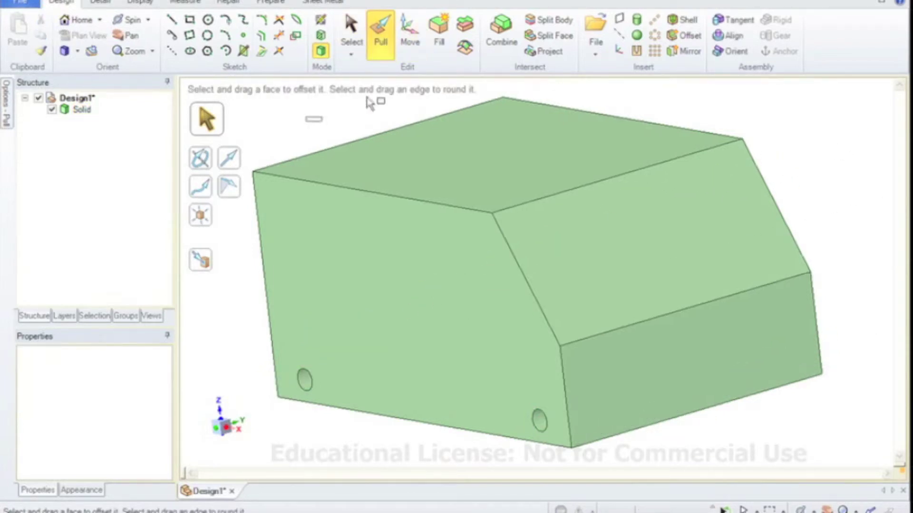
pyautogui.click(129, 20)
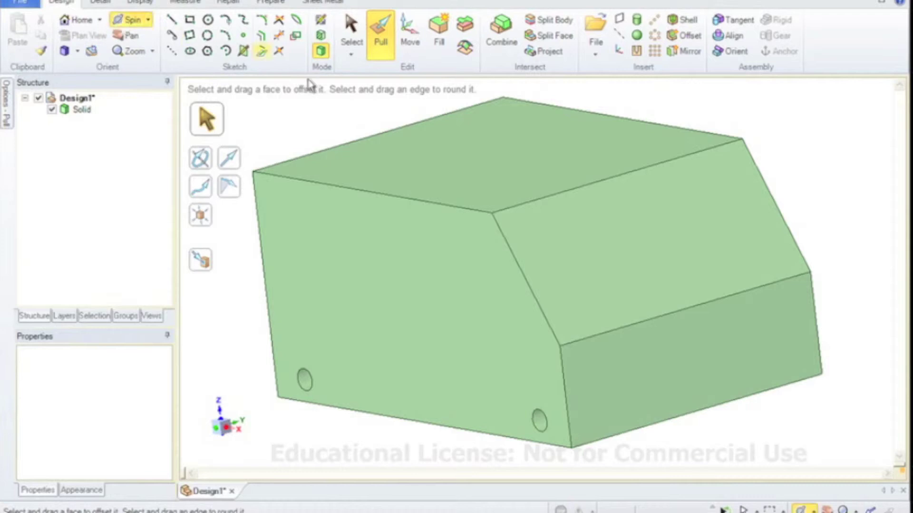
pyautogui.moveTo(294, 139)
pyautogui.mouseDown()
pyautogui.moveTo(469, 98)
pyautogui.moveTo(554, 111)
pyautogui.moveTo(428, 203)
pyautogui.moveTo(379, 146)
pyautogui.moveTo(380, 102)
pyautogui.moveTo(397, 108)
pyautogui.moveTo(238, 116)
pyautogui.mouseUp()
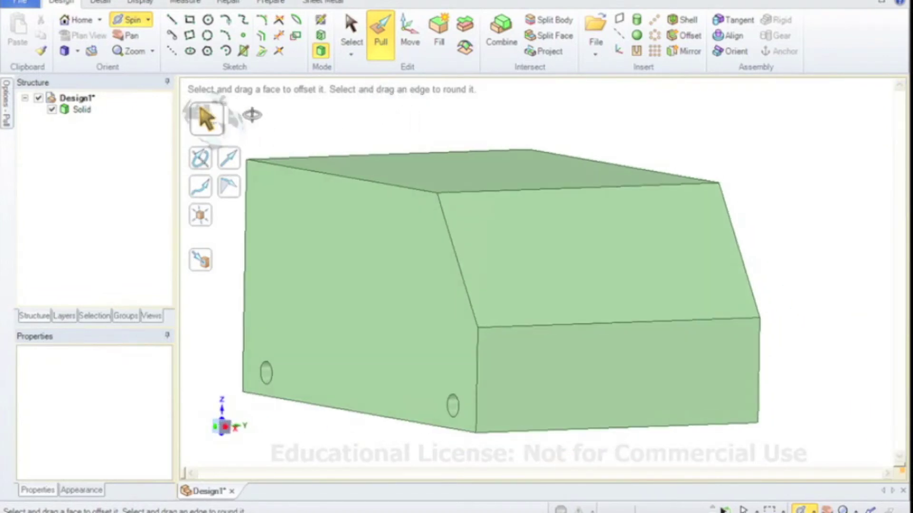
pyautogui.moveTo(756, 141)
pyautogui.mouseDown()
pyautogui.moveTo(623, 159)
pyautogui.moveTo(524, 159)
pyautogui.mouseUp()
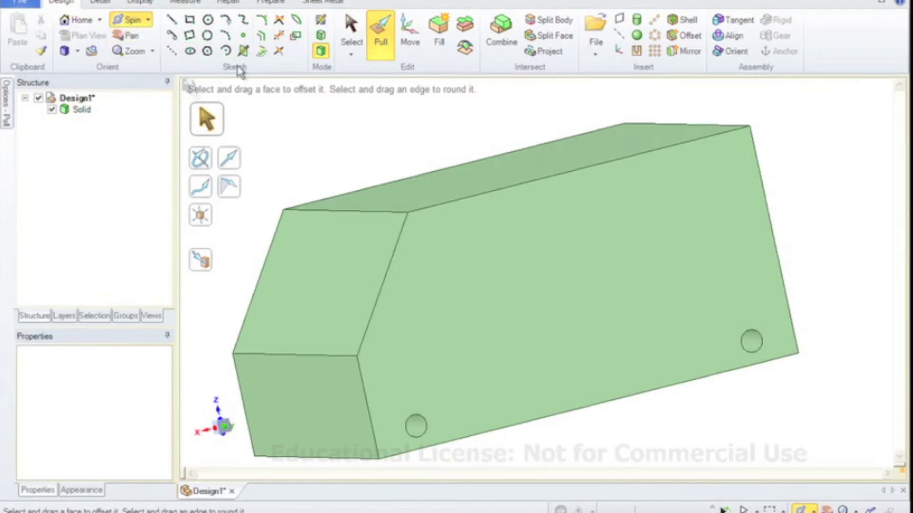
pyautogui.click(143, 22)
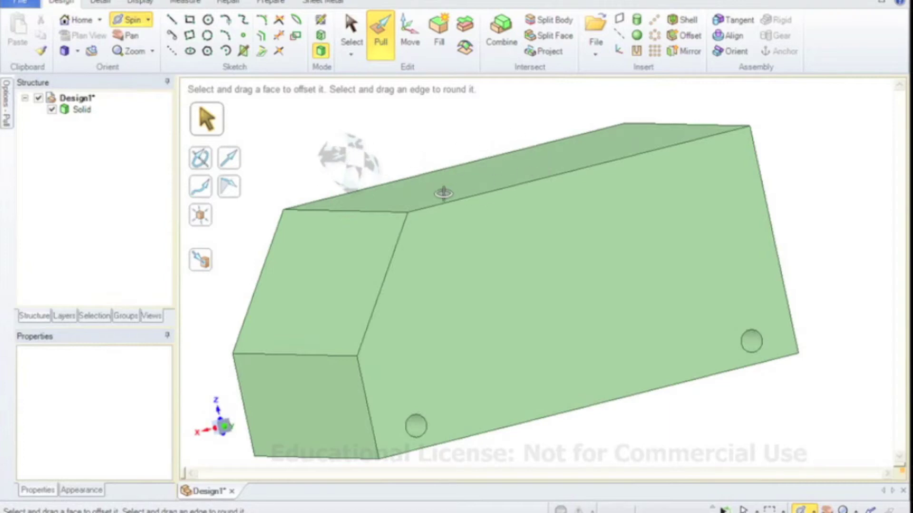
pyautogui.moveTo(432, 183)
pyautogui.mouseDown()
pyautogui.moveTo(450, 150)
pyautogui.moveTo(439, 272)
pyautogui.moveTo(580, 245)
pyautogui.moveTo(663, 194)
pyautogui.moveTo(367, 132)
pyautogui.moveTo(667, 150)
pyautogui.moveTo(363, 210)
pyautogui.moveTo(469, 204)
pyautogui.moveTo(612, 138)
pyautogui.moveTo(644, 105)
pyautogui.moveTo(631, 143)
pyautogui.moveTo(279, 174)
pyautogui.moveTo(290, 177)
pyautogui.mouseUp()
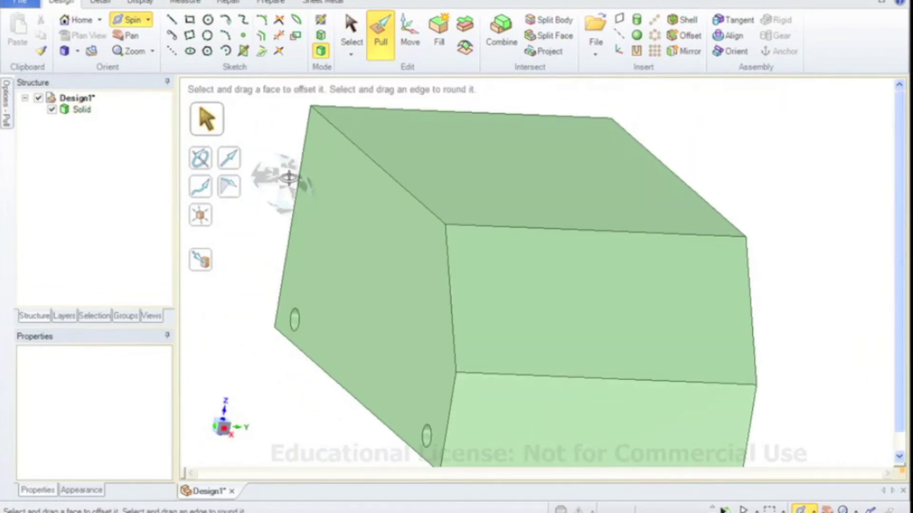
pyautogui.moveTo(540, 187); pyautogui.dragTo(574, 176)
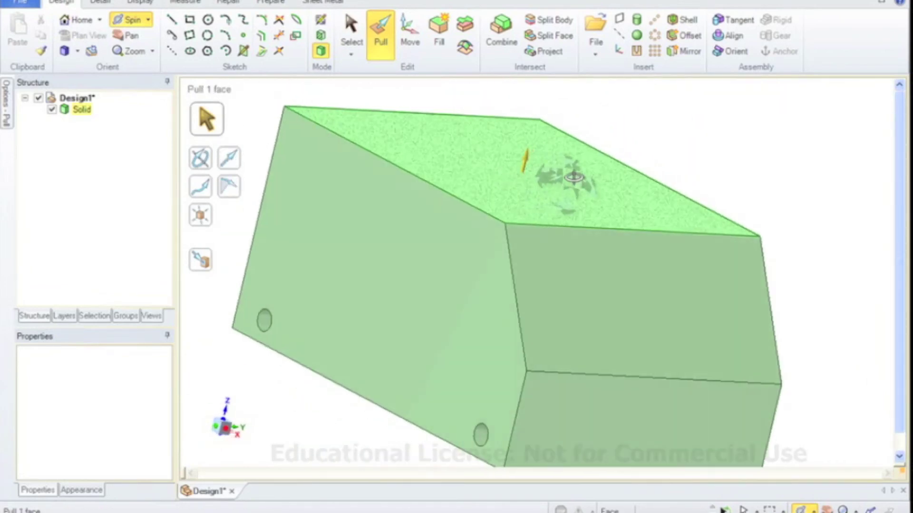
pyautogui.click(696, 141)
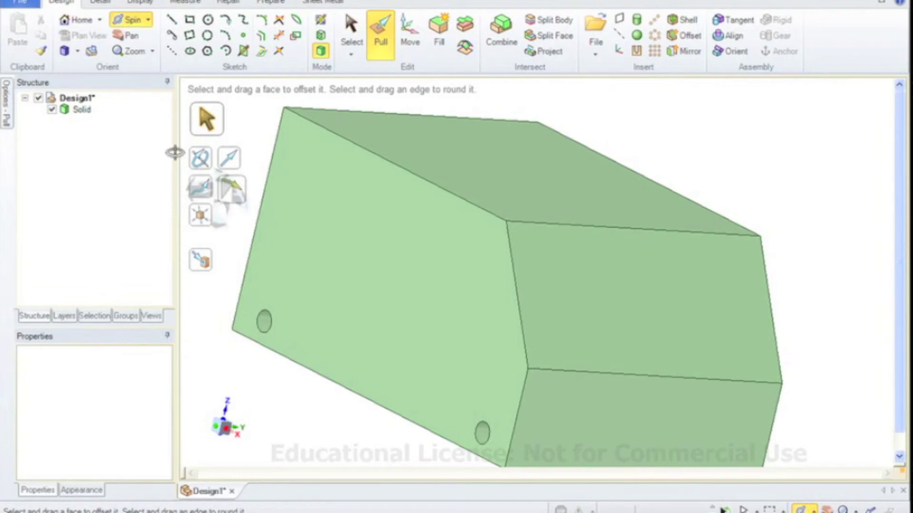
# Save the design as 'van body 1', replacing the existing file of that name
pyautogui.hotkey('ctrl', 's')
pyautogui.write('V')
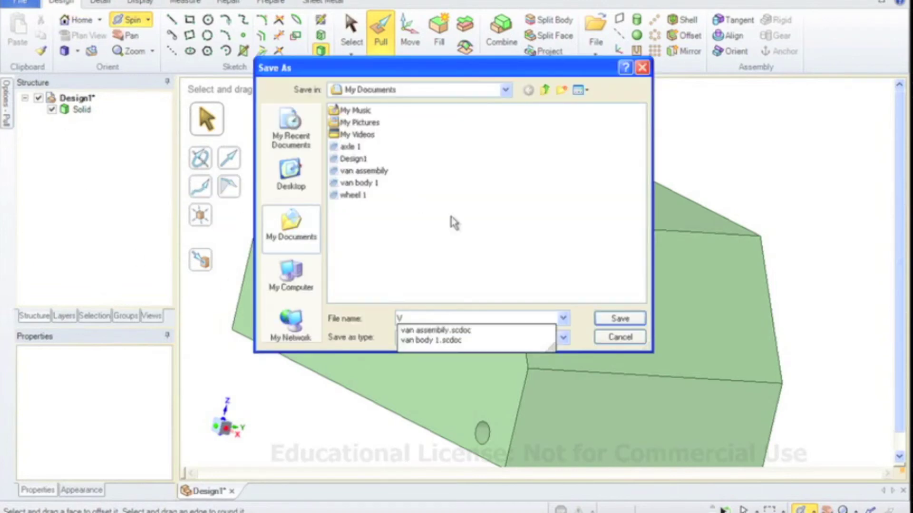
pyautogui.click(374, 185)
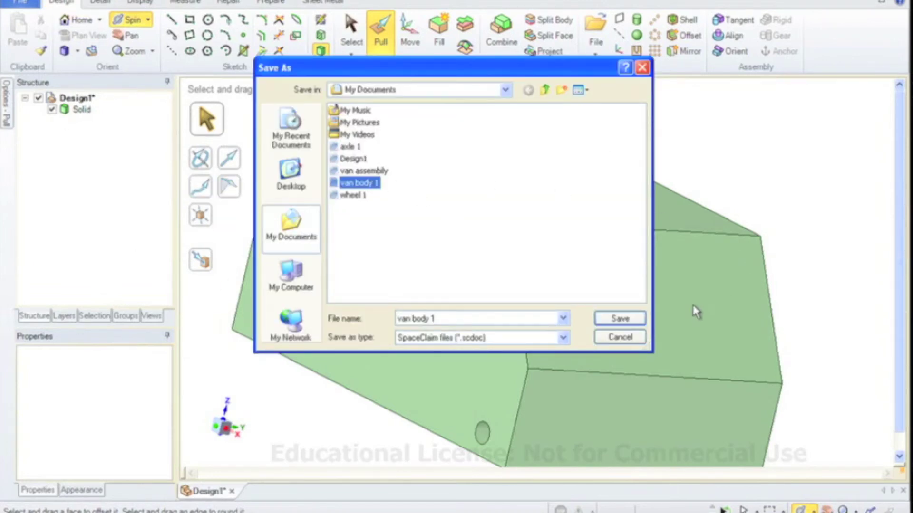
pyautogui.click(352, 185)
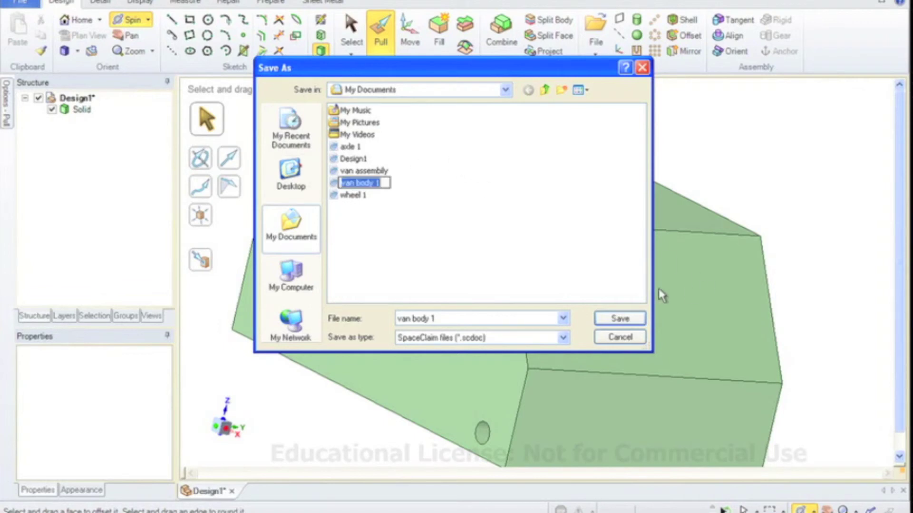
pyautogui.click(620, 320)
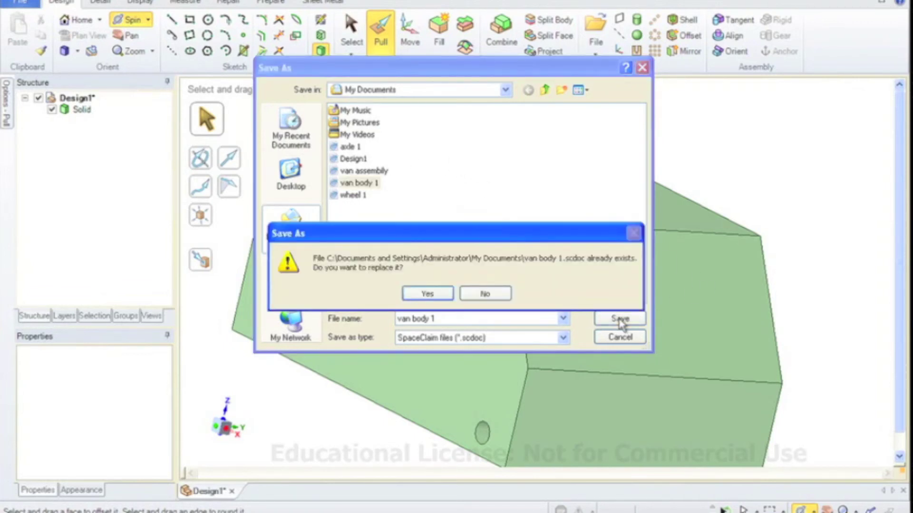
pyautogui.click(428, 294)
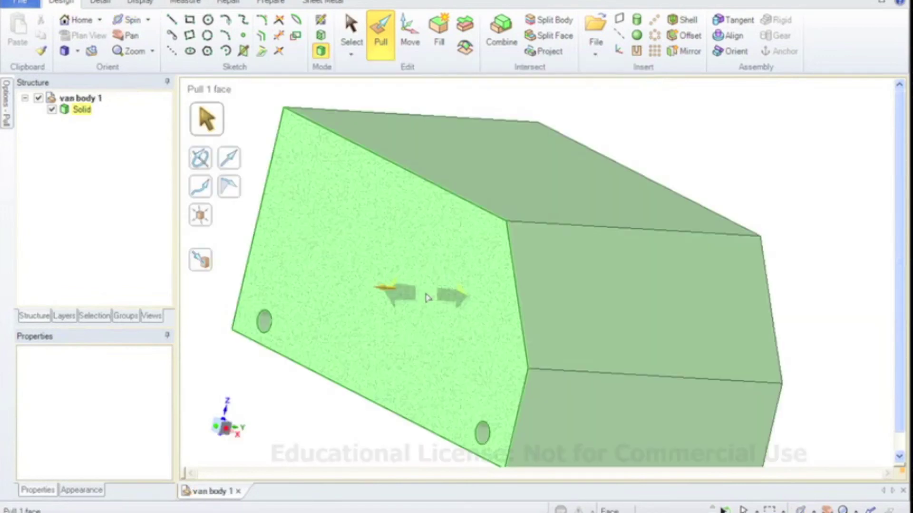
pyautogui.press('Escape')
pyautogui.click(342, 166)
pyautogui.click(337, 461)
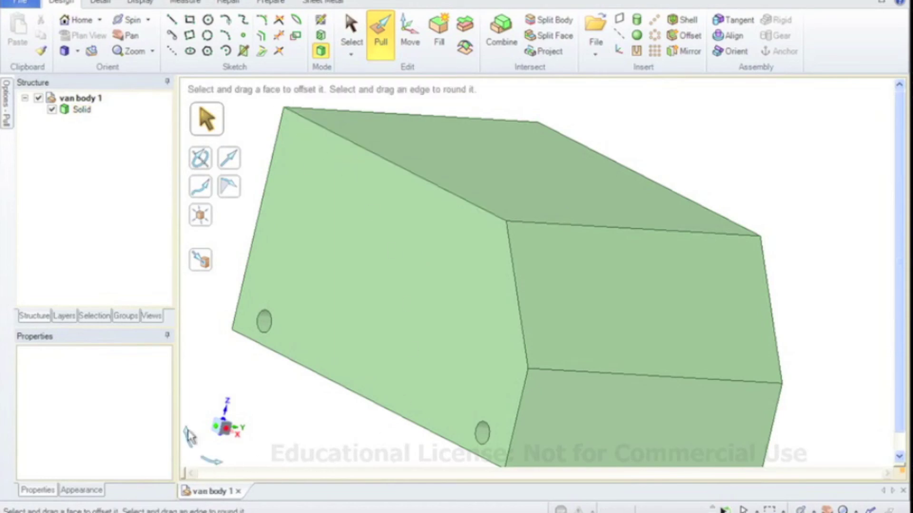